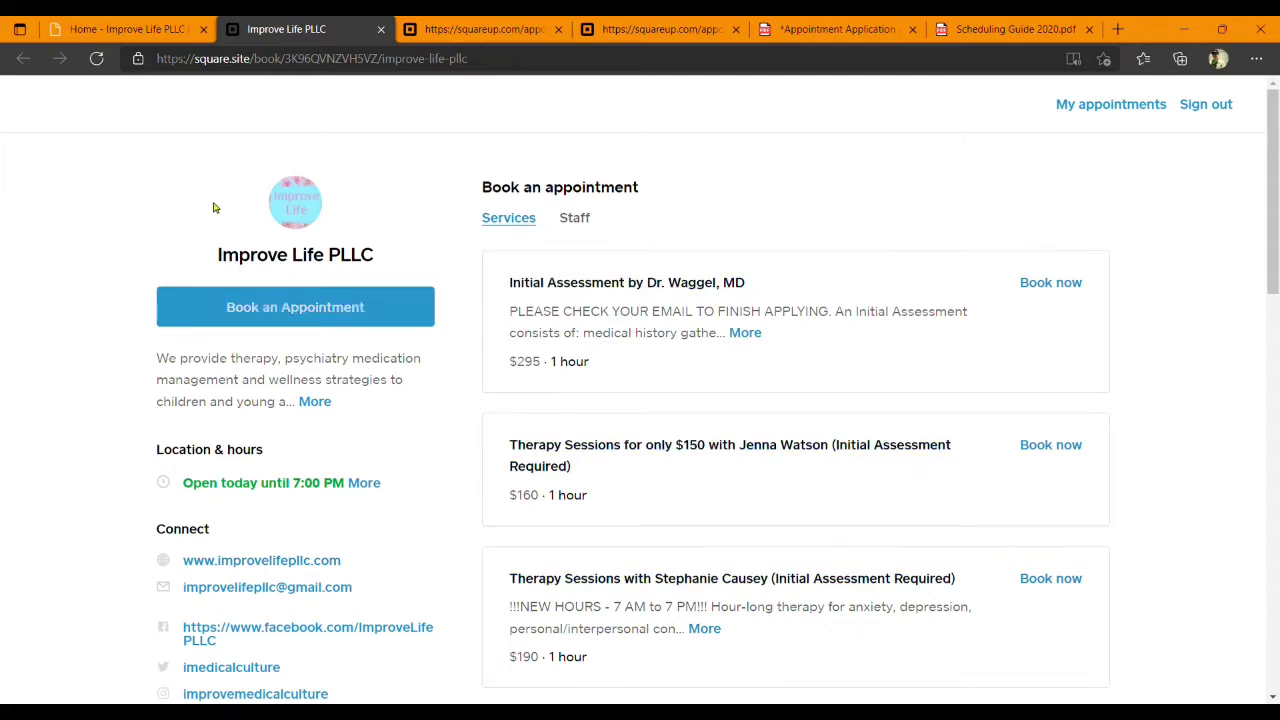
# - Look over the Improve Life PLLC homepage in its browser tab
pyautogui.click(146, 30)
pyautogui.scroll(4, 191, 340)
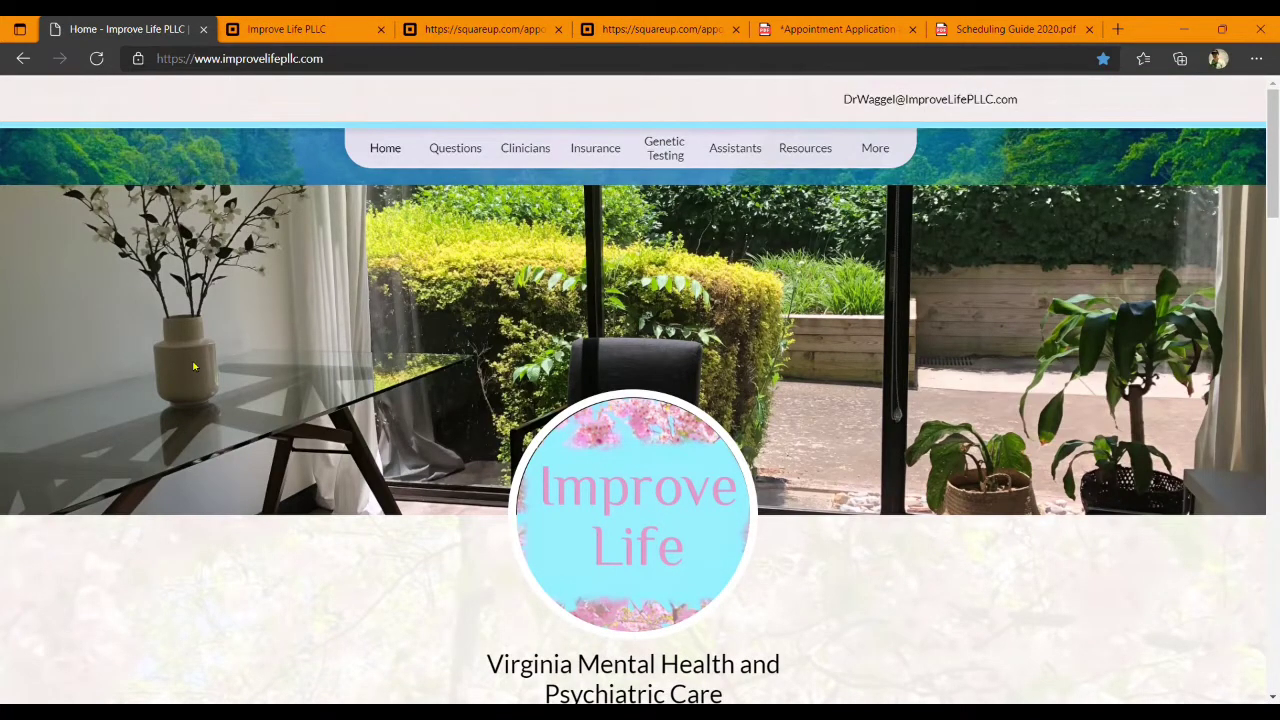
pyautogui.scroll(-3, 194, 367)
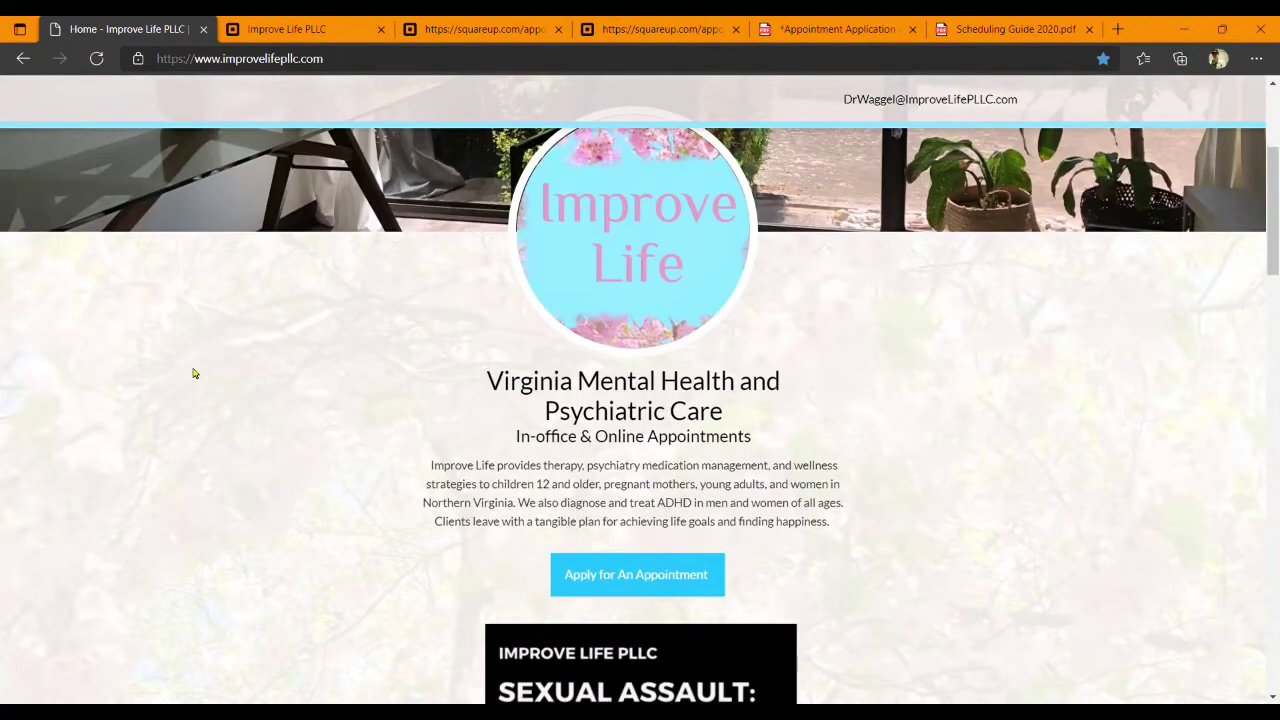
pyautogui.scroll(-1, 194, 373)
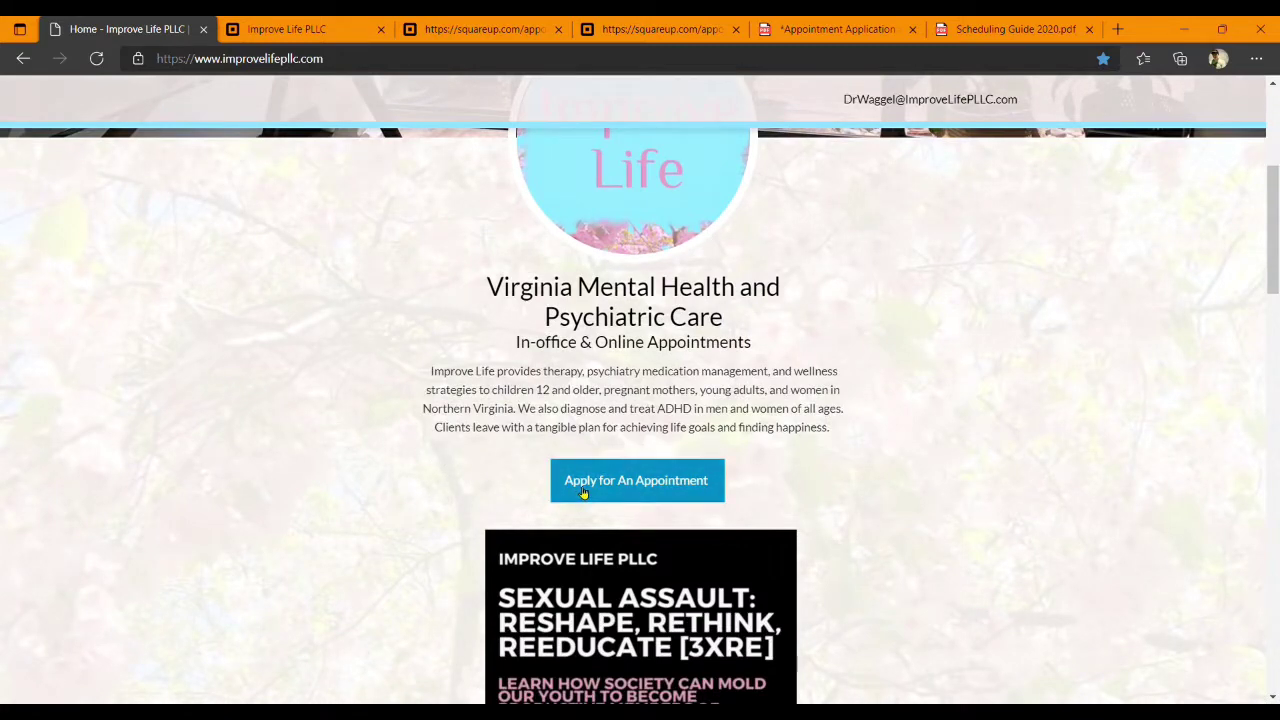
# - Back on the Square booking page, select Initial Assessment, continue to date and time, then reload
pyautogui.click(288, 27)
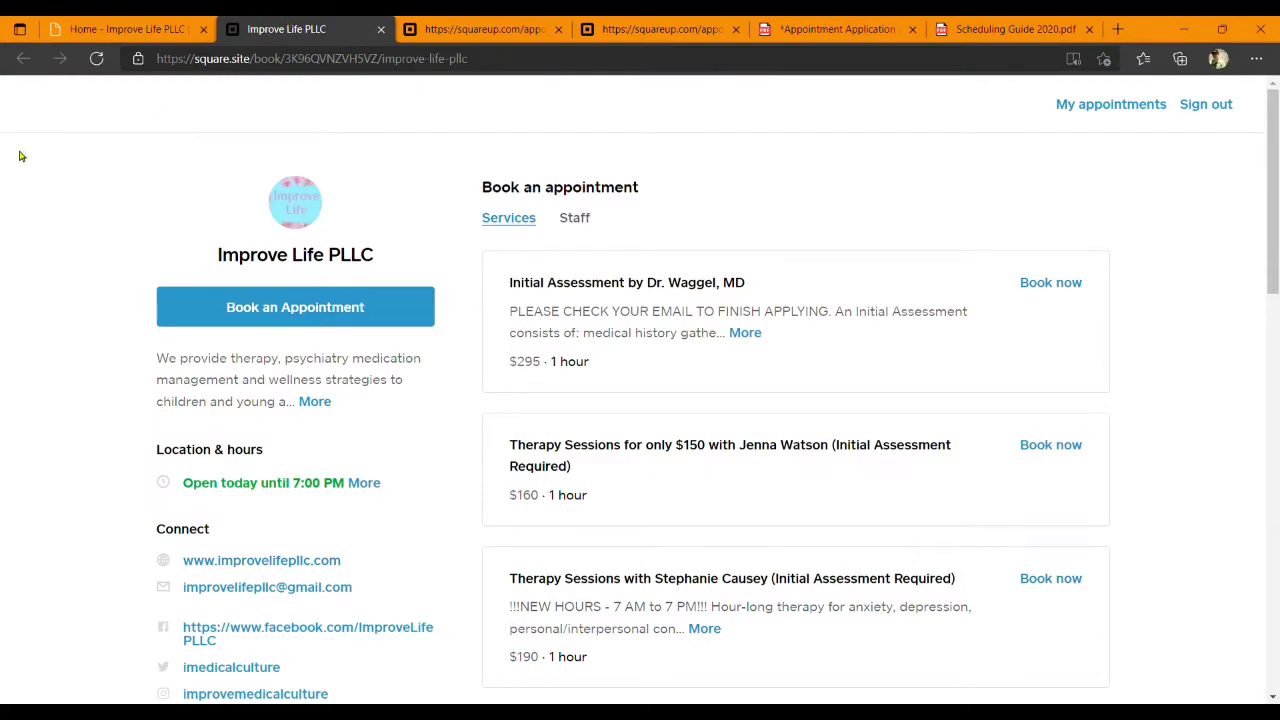
pyautogui.scroll(-5, 669, 389)
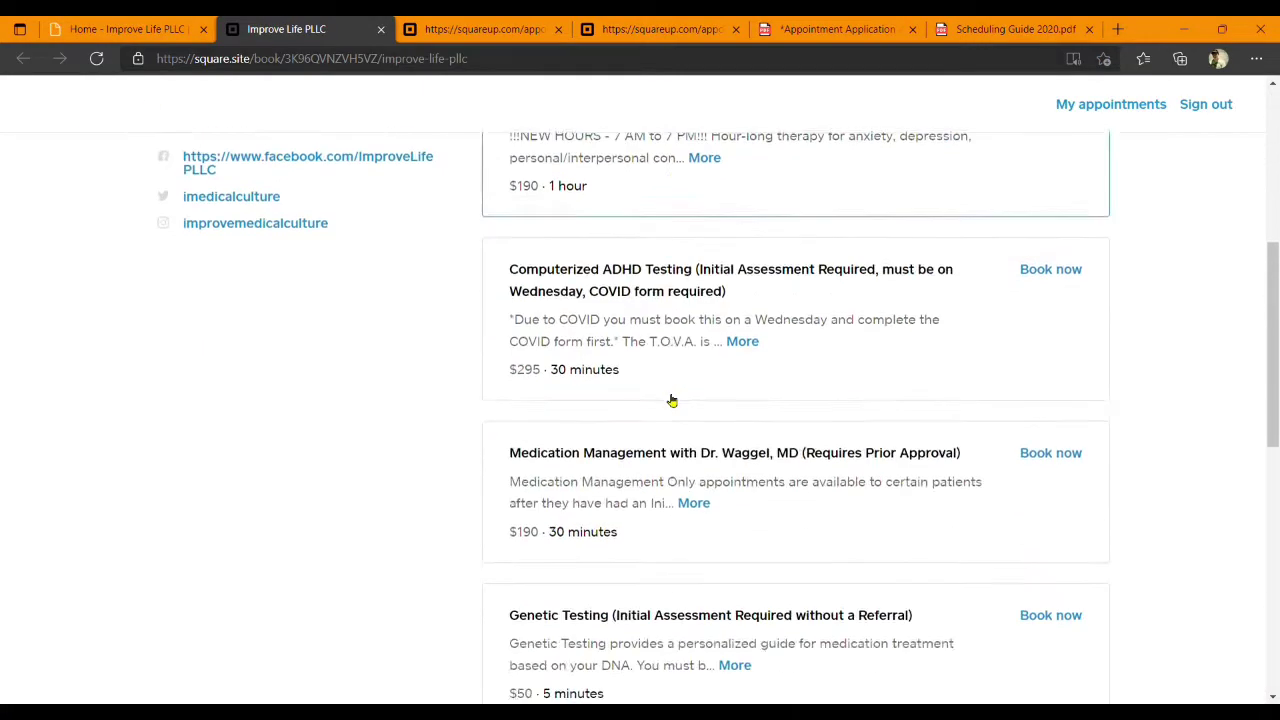
pyautogui.scroll(-4, 668, 403)
pyautogui.scroll(9, 675, 420)
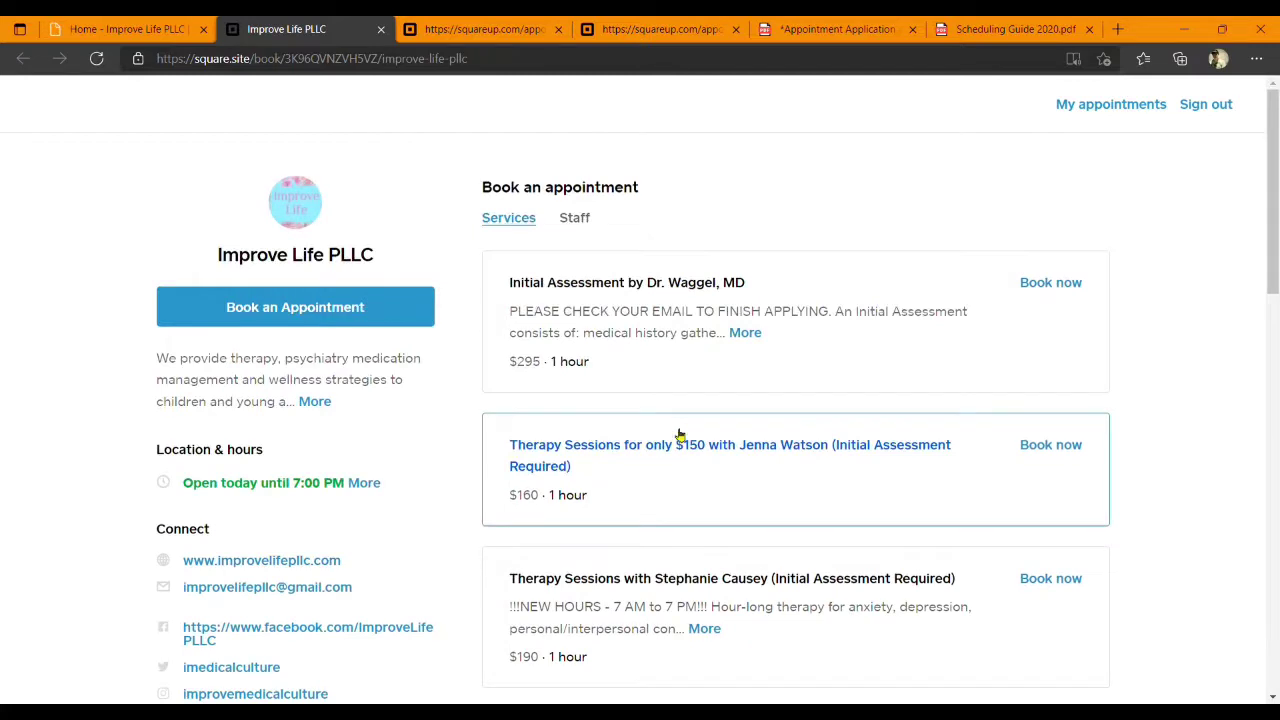
pyautogui.click(693, 335)
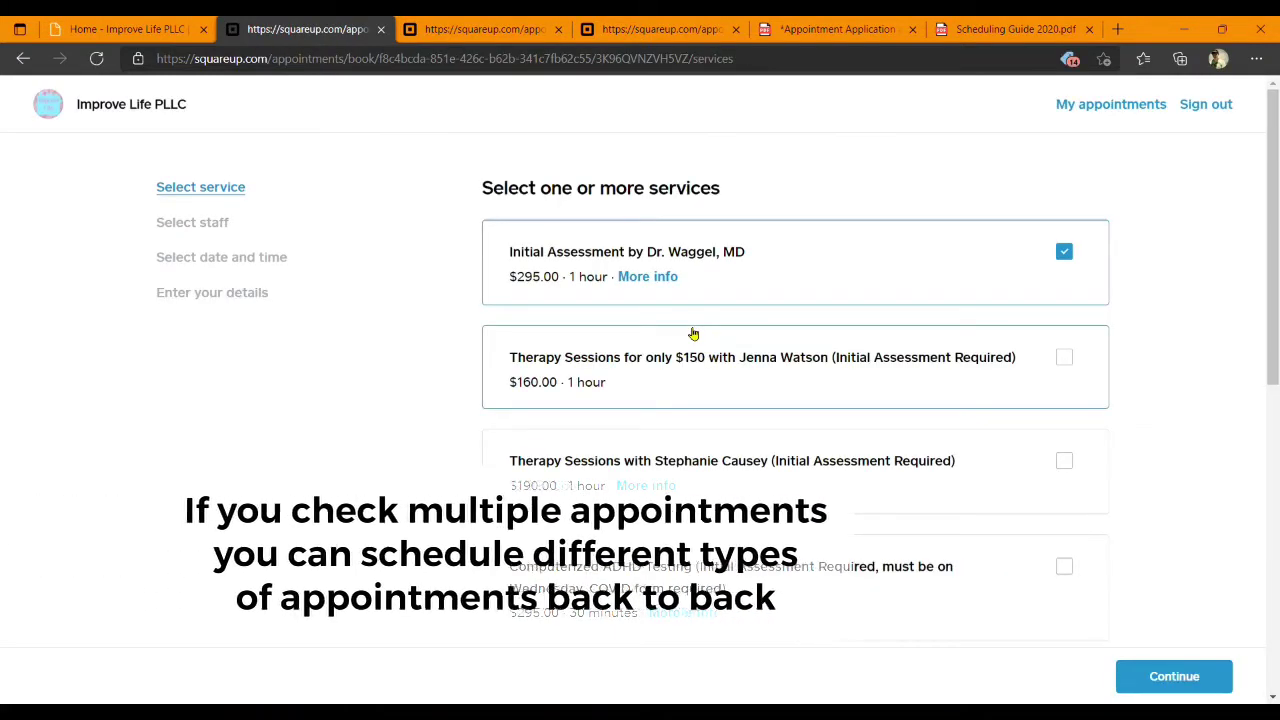
pyautogui.click(1226, 674)
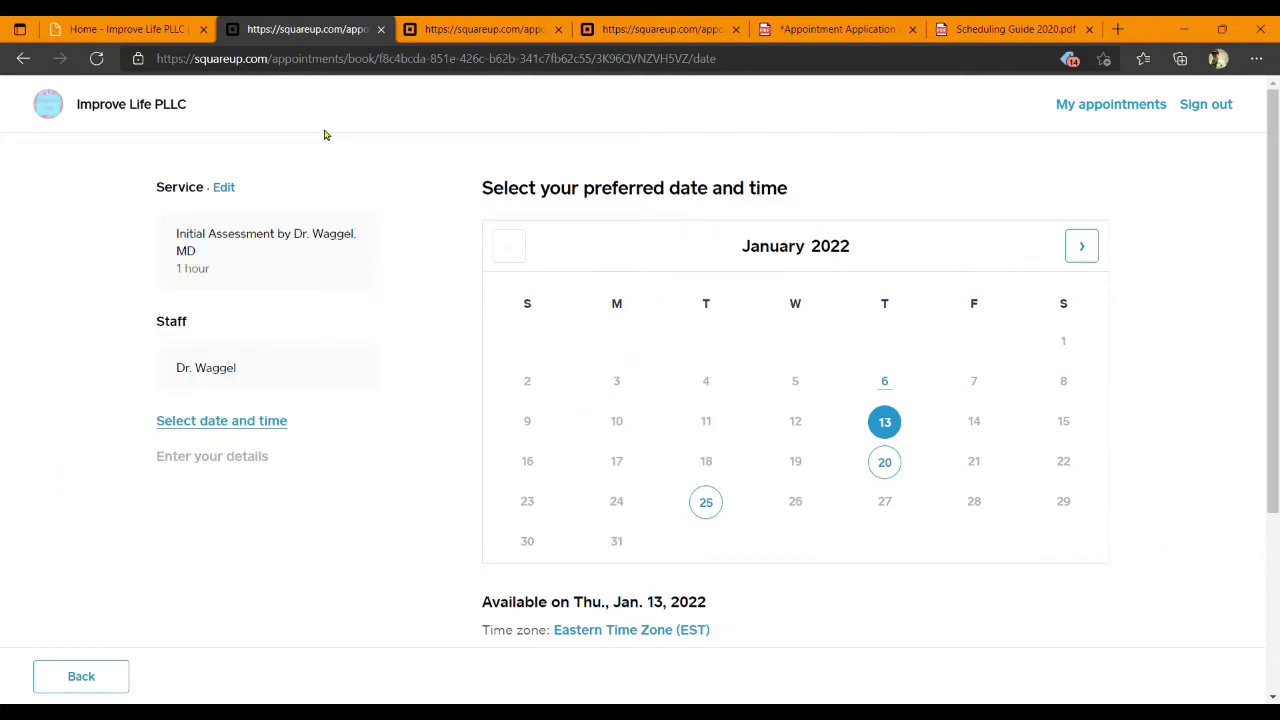
pyautogui.press('F5')
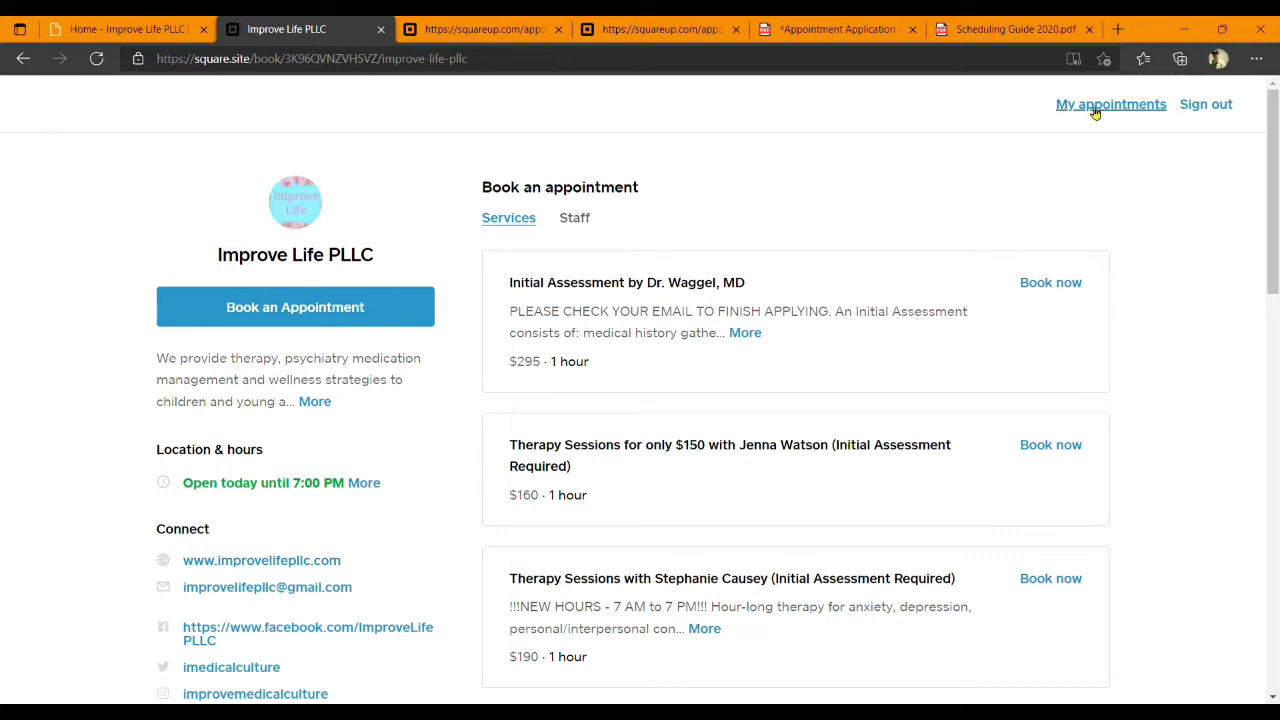
# - Check My appointments, then view My profile down to Cards on file
pyautogui.click(512, 38)
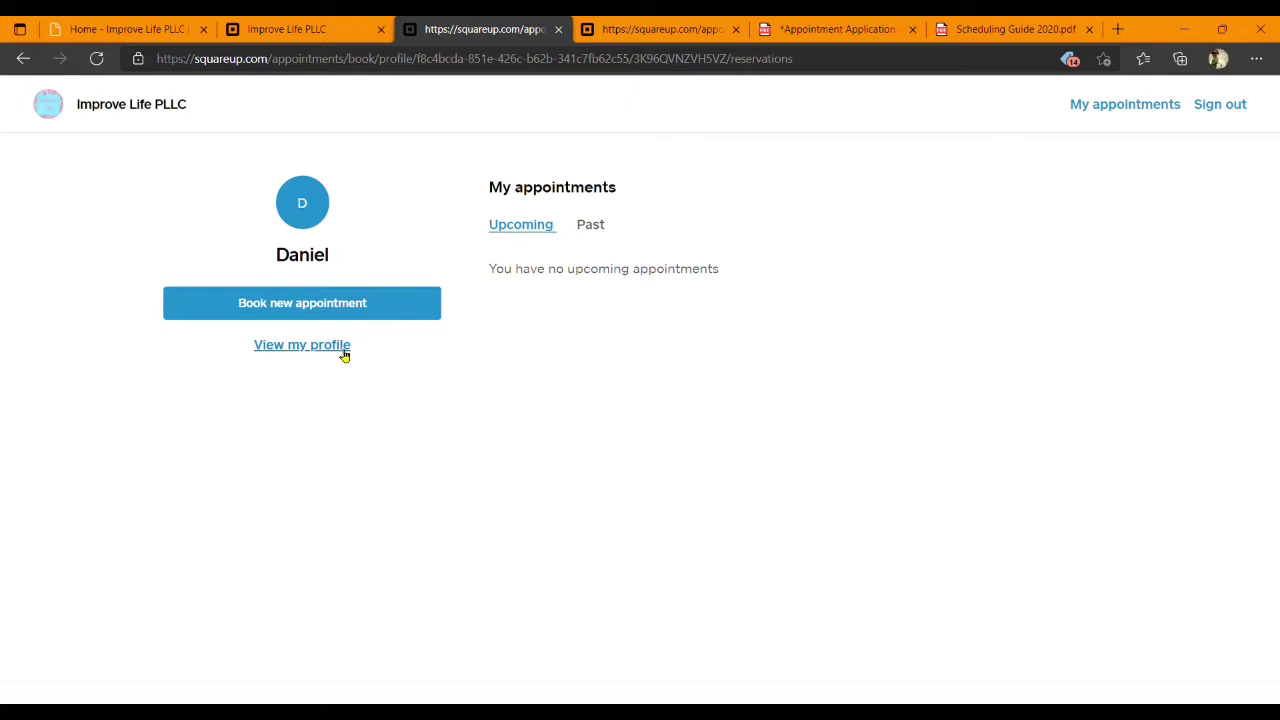
pyautogui.click(660, 24)
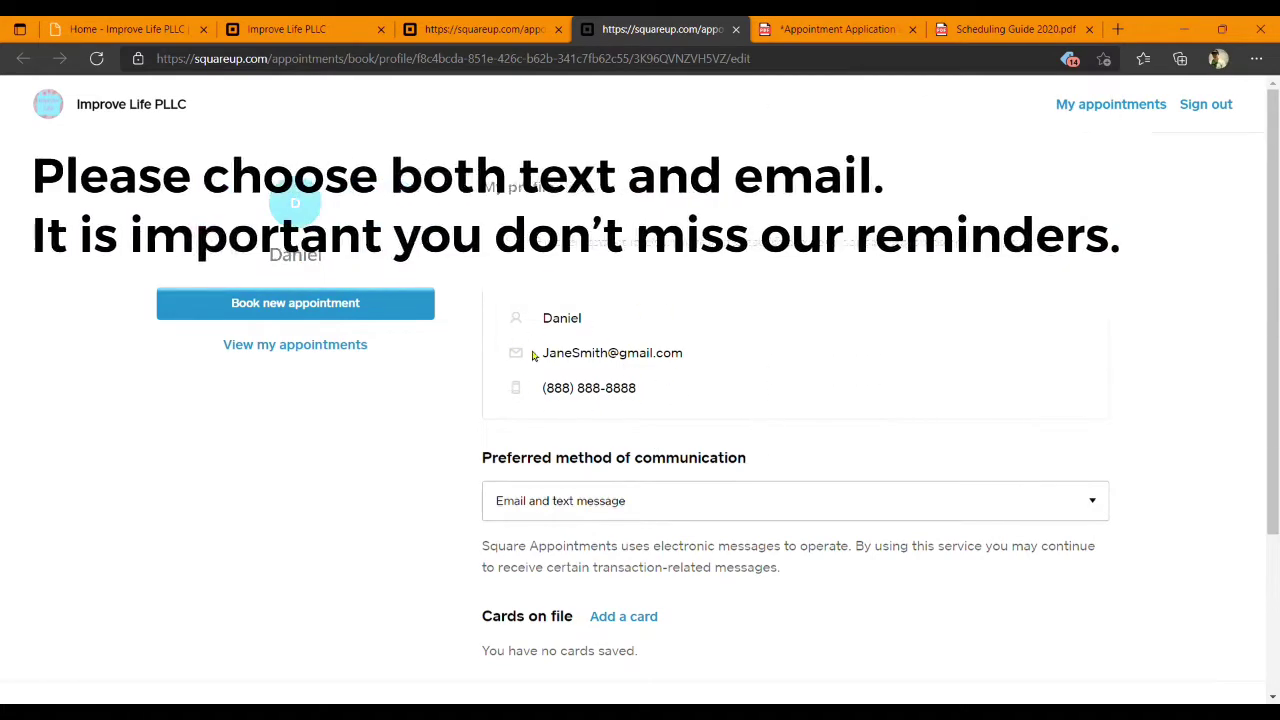
pyautogui.scroll(-2, 338, 558)
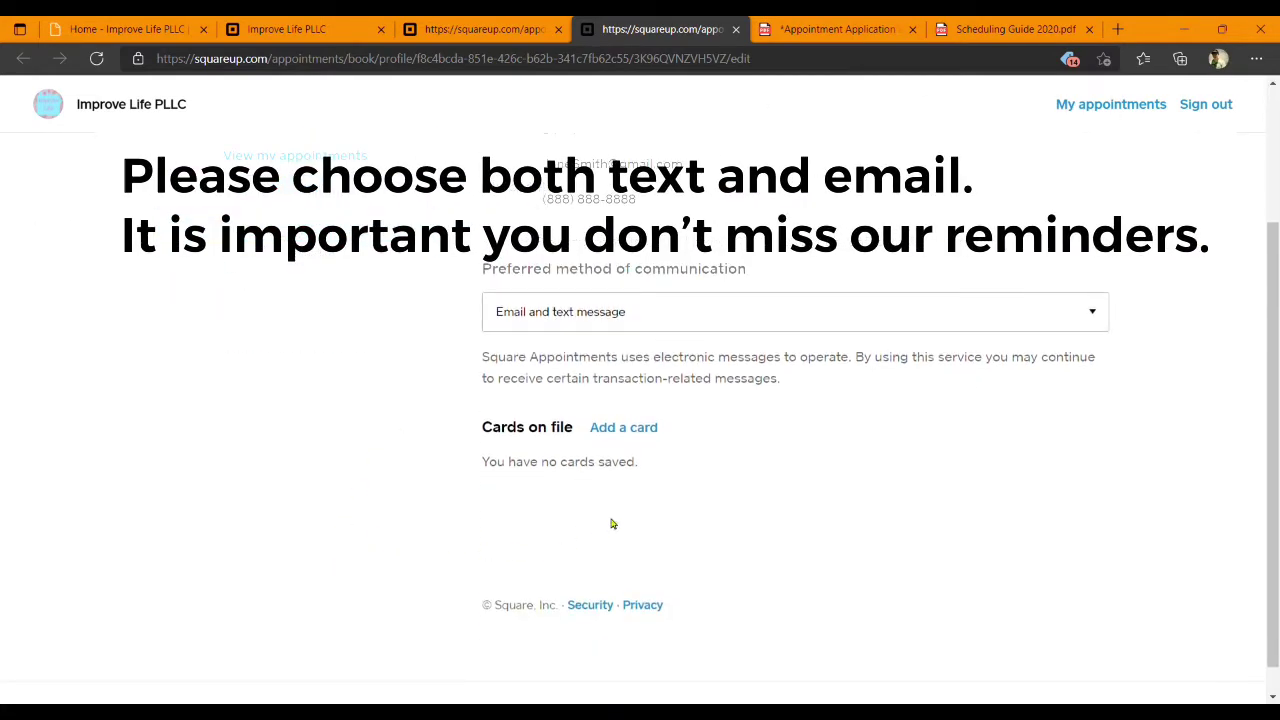
pyautogui.click(647, 430)
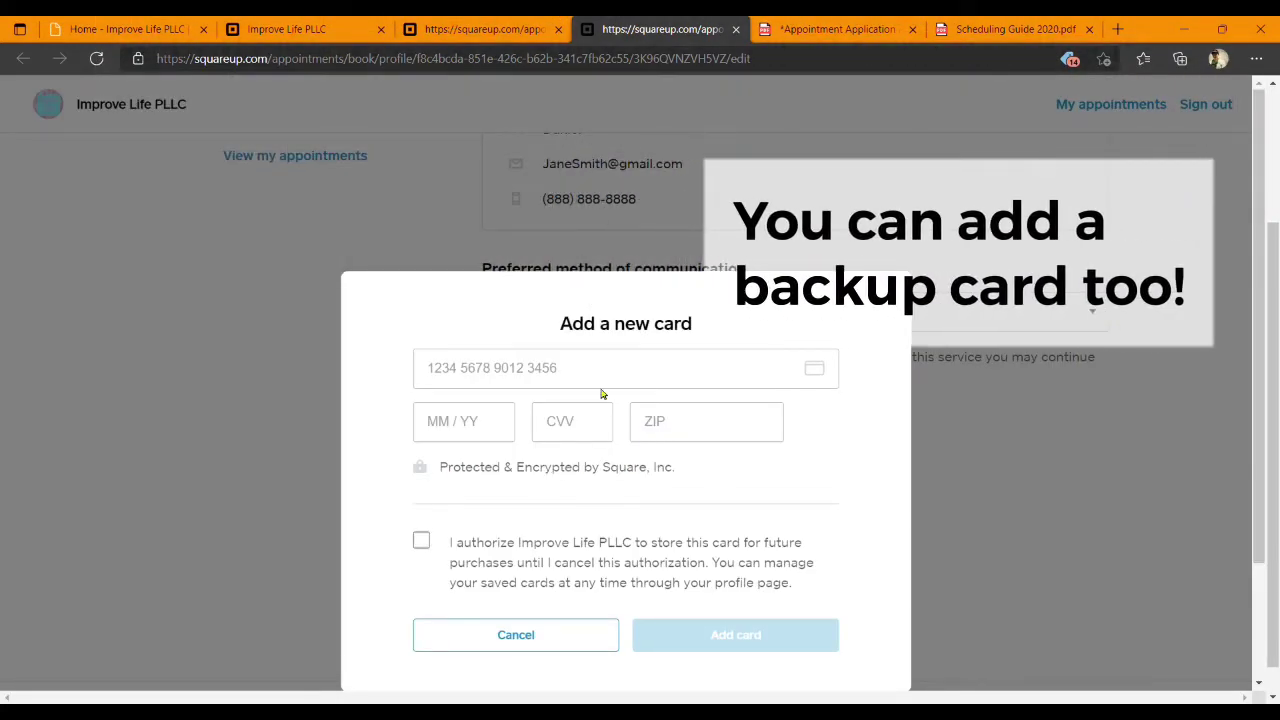
pyautogui.click(421, 541)
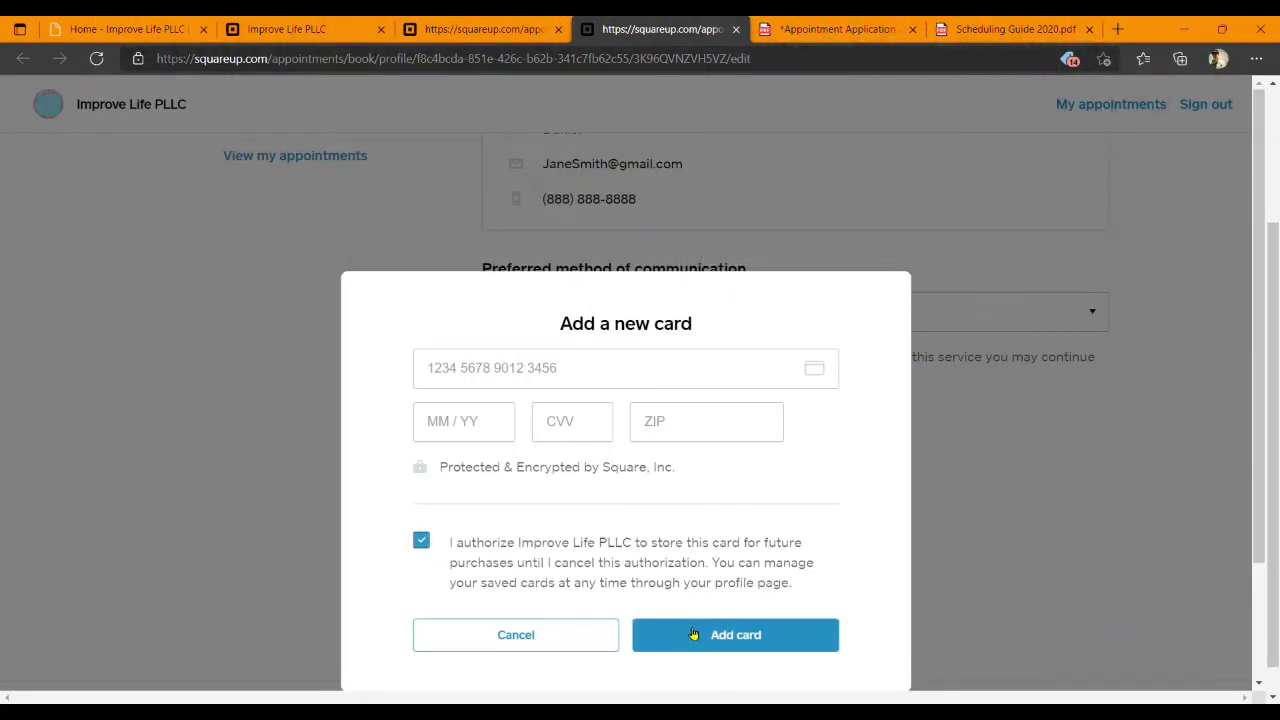
pyautogui.click(580, 623)
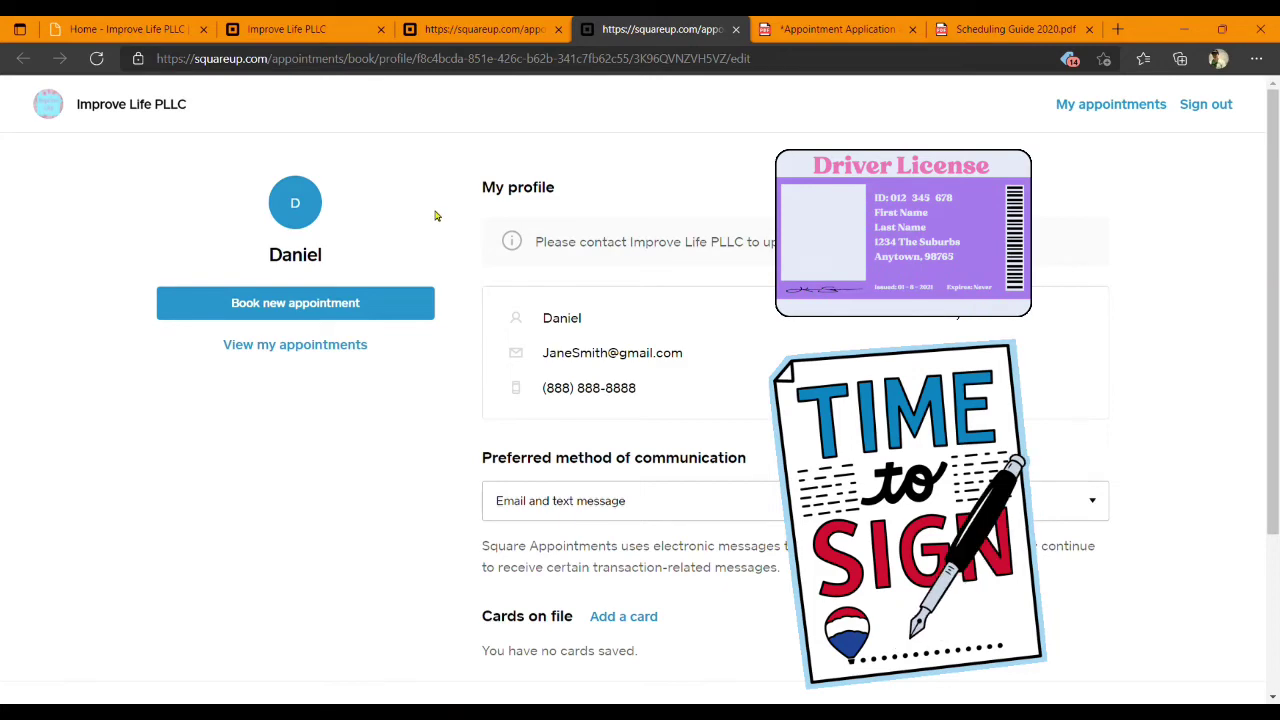
# - From the Home - Improve Life PLLC tab, go to the Questions page
pyautogui.click(125, 29)
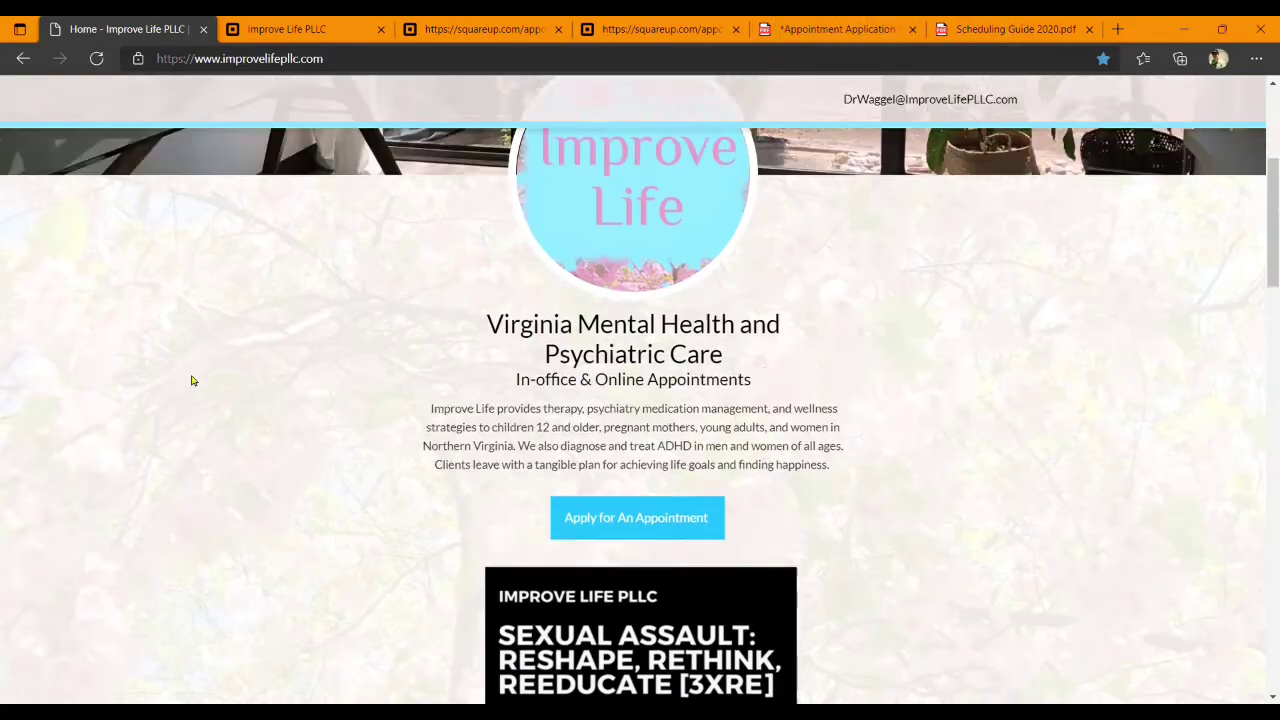
pyautogui.scroll(3, 193, 380)
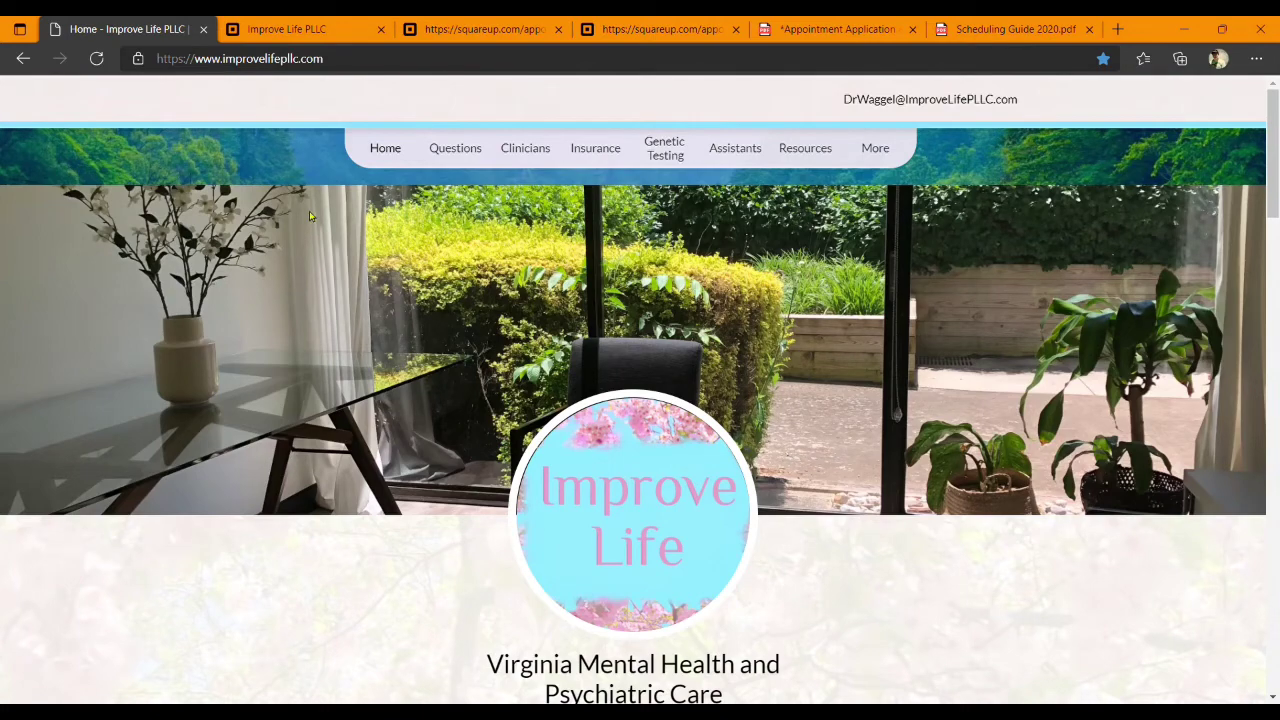
pyautogui.click(450, 148)
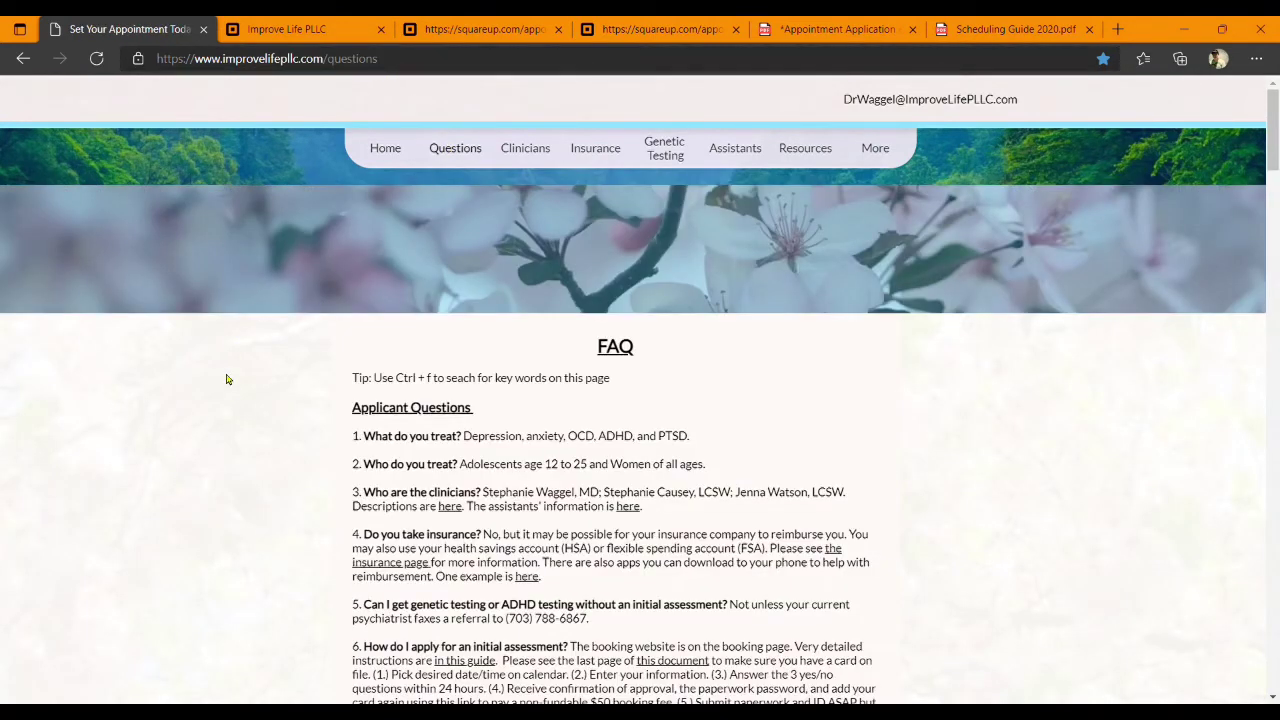
# - Read the FAQ on treatment, clinicians, insurance and applying, then return to Home
pyautogui.scroll(-5, 243, 382)
pyautogui.scroll(-3, 257, 383)
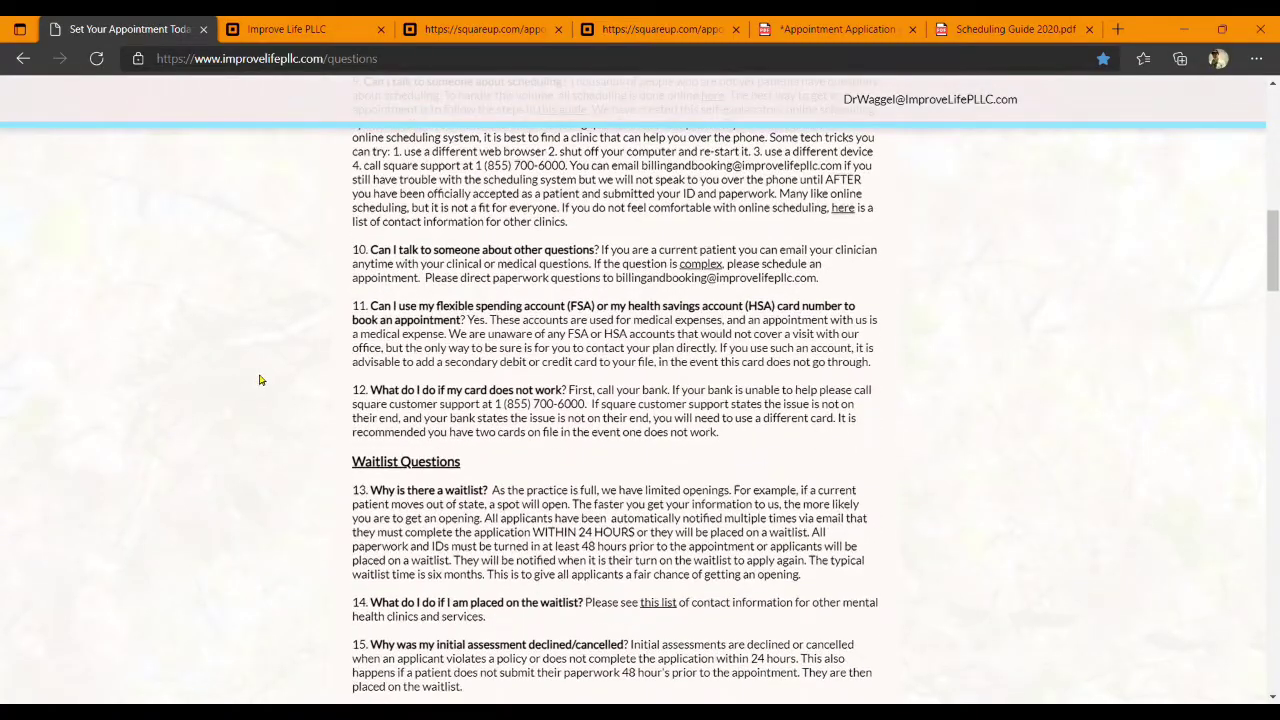
pyautogui.scroll(2, 259, 380)
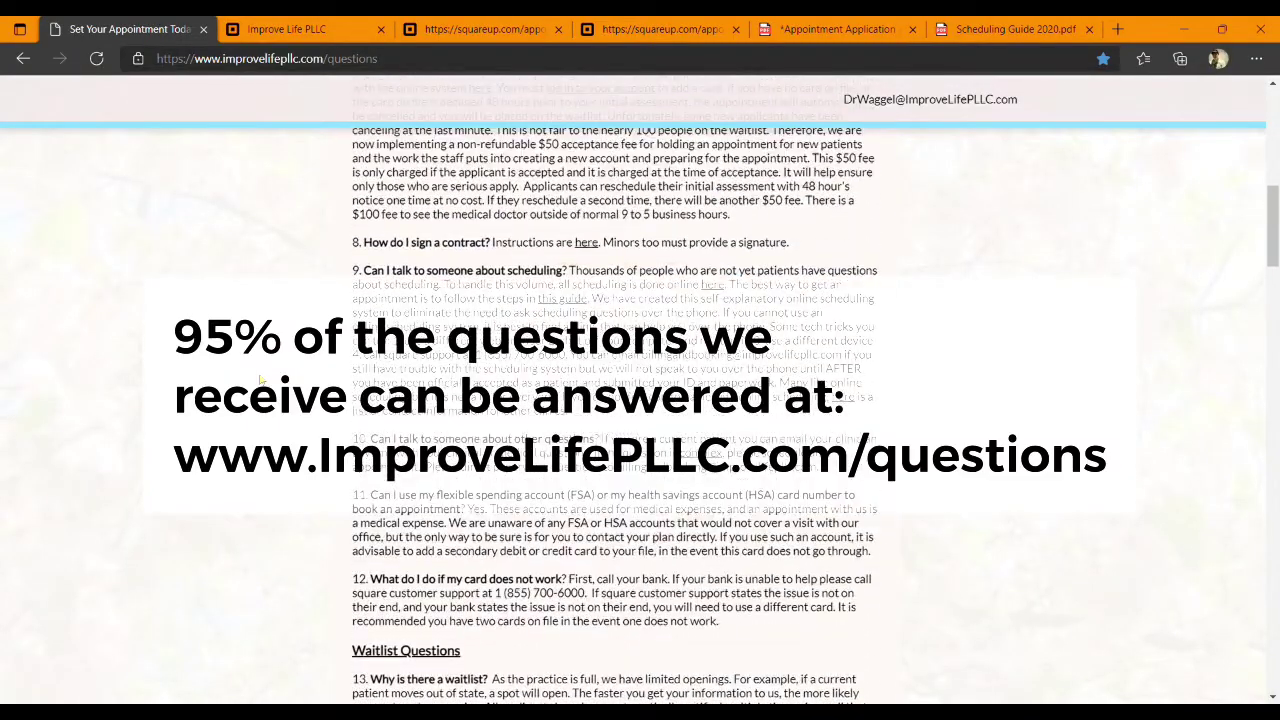
pyautogui.scroll(7, 260, 379)
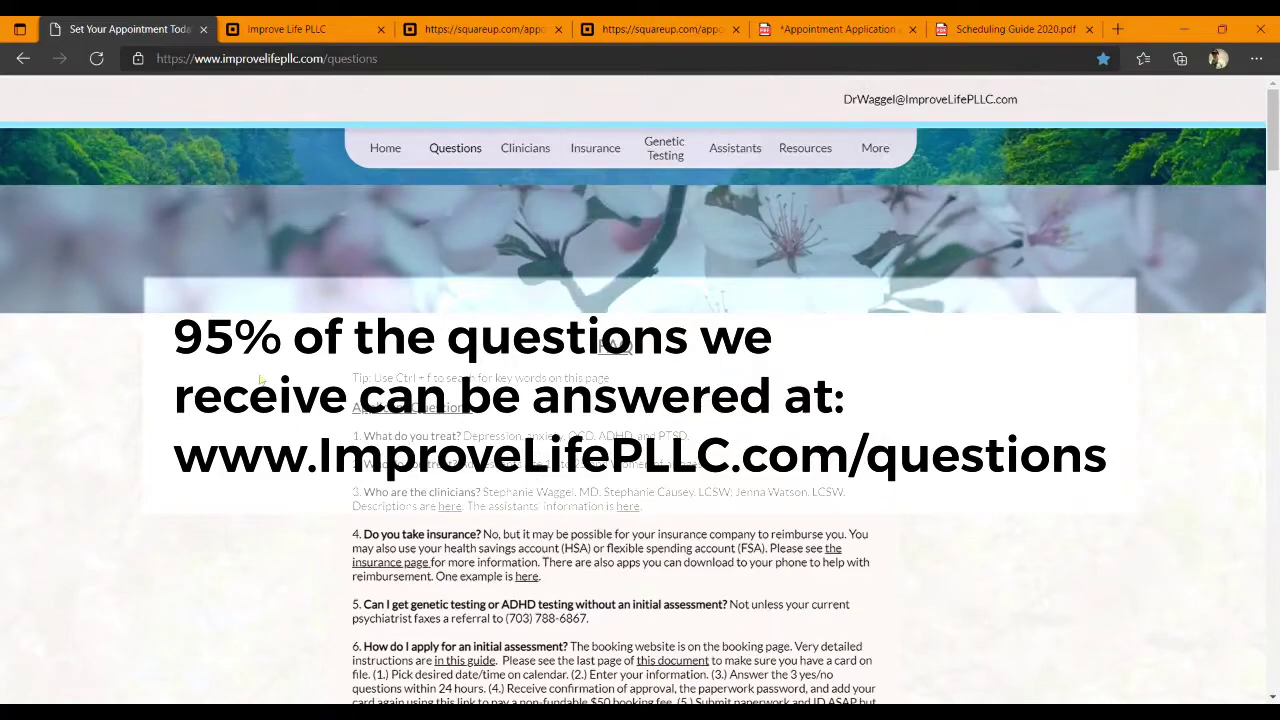
pyautogui.scroll(-8, 262, 380)
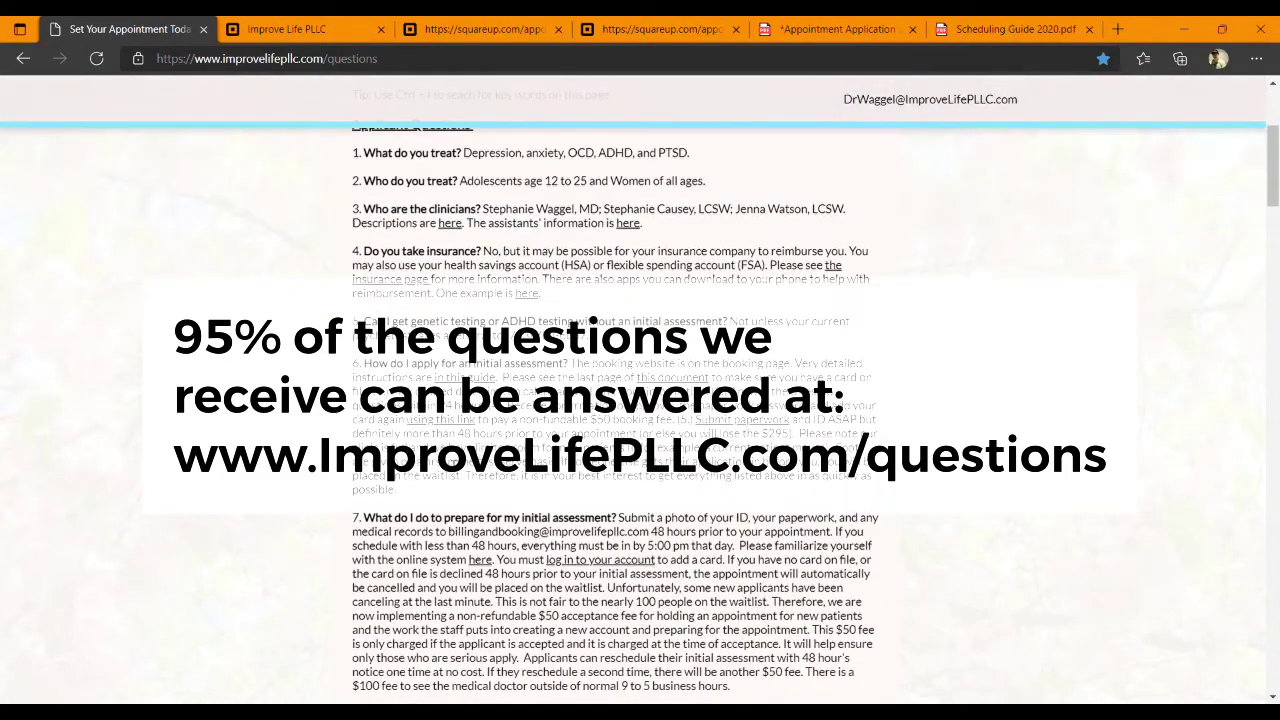
pyautogui.scroll(-6, 466, 452)
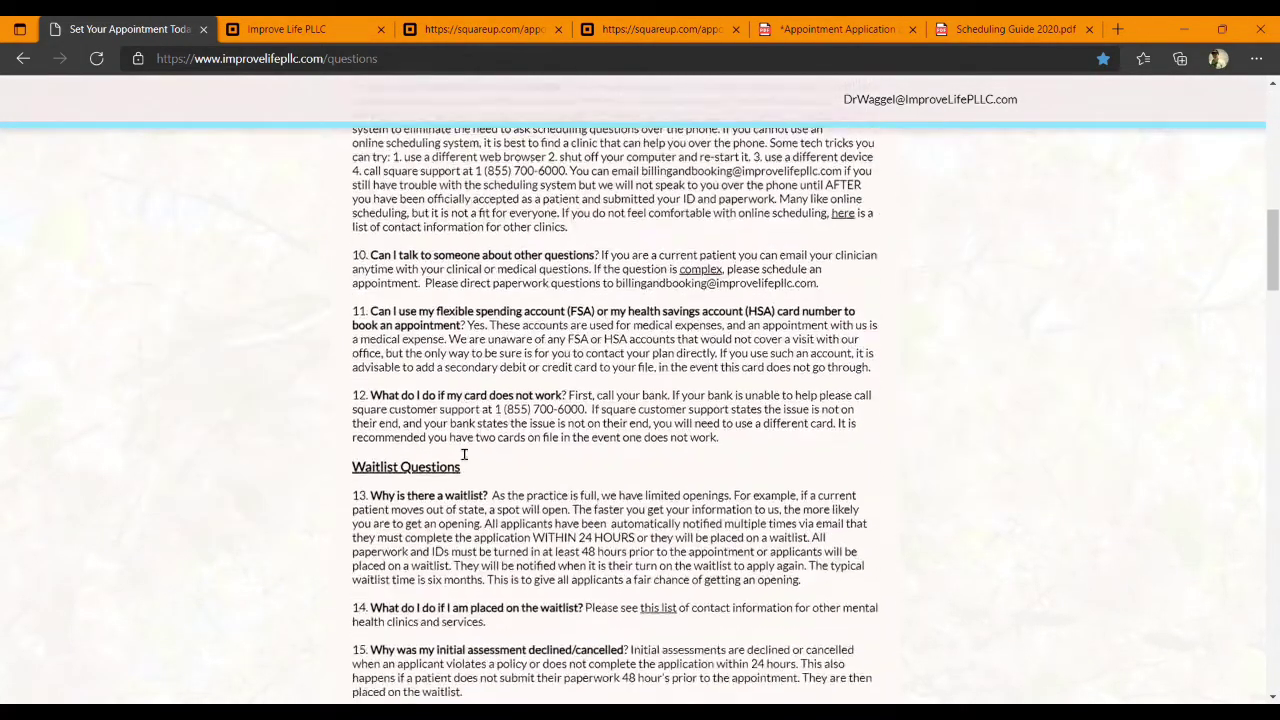
pyautogui.scroll(-4, 464, 453)
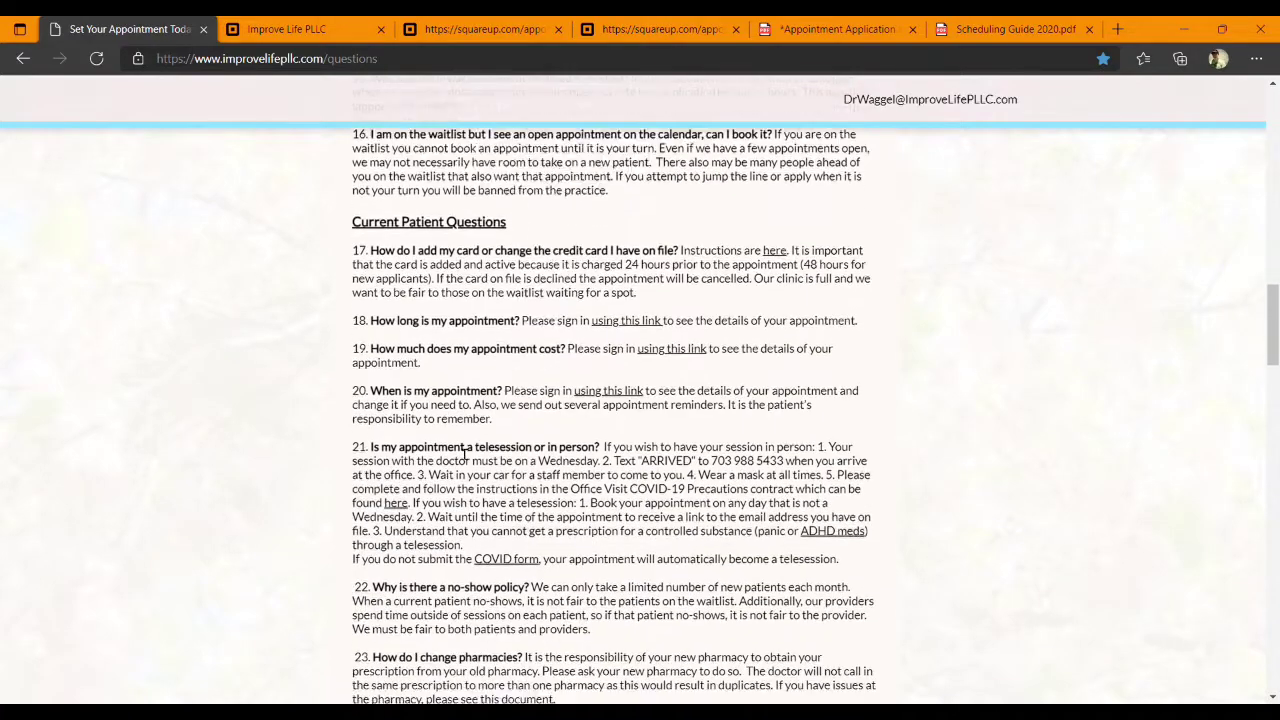
pyautogui.scroll(-5, 464, 455)
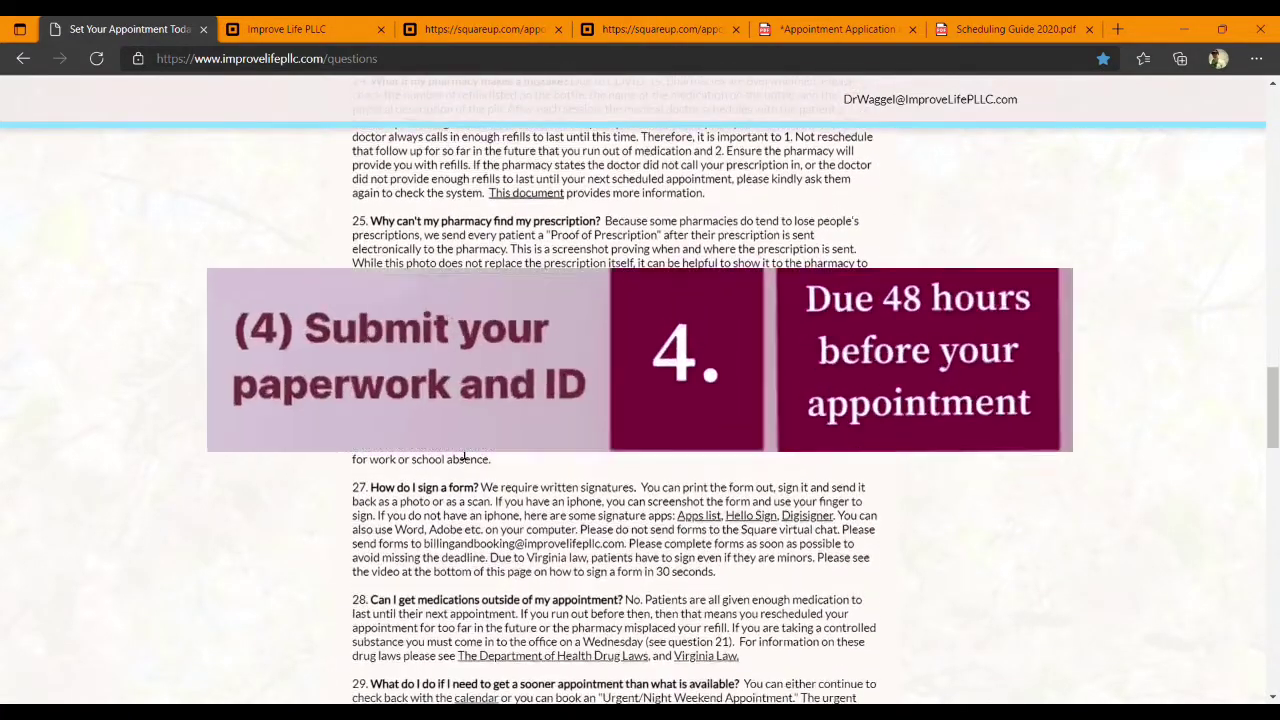
pyautogui.scroll(-2, 464, 455)
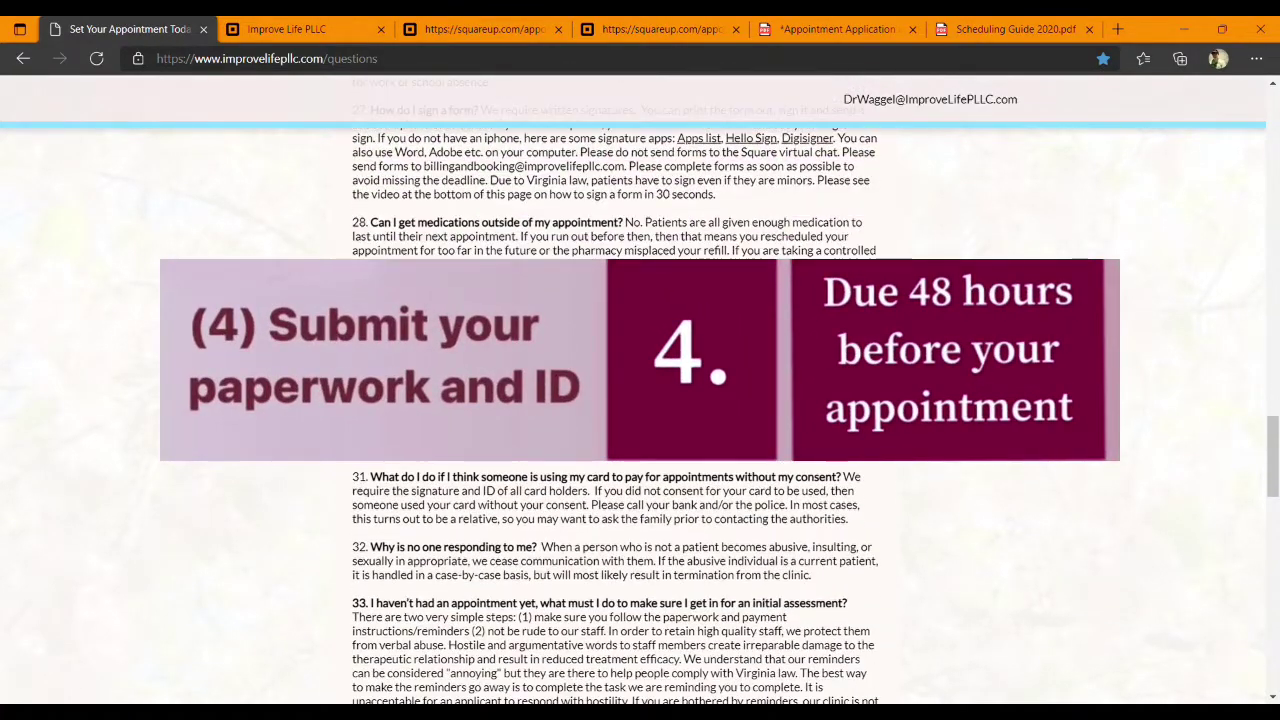
pyautogui.scroll(-3, 615, 400)
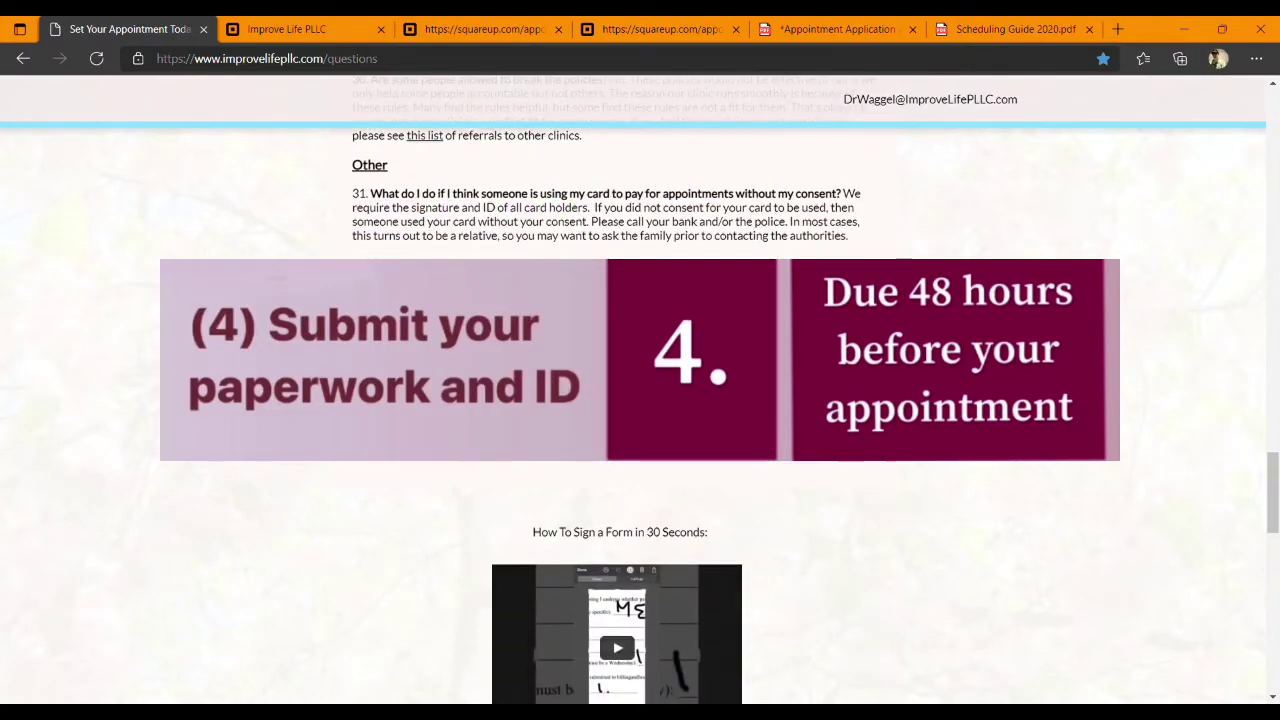
pyautogui.scroll(1, 615, 400)
pyautogui.scroll(8, 615, 400)
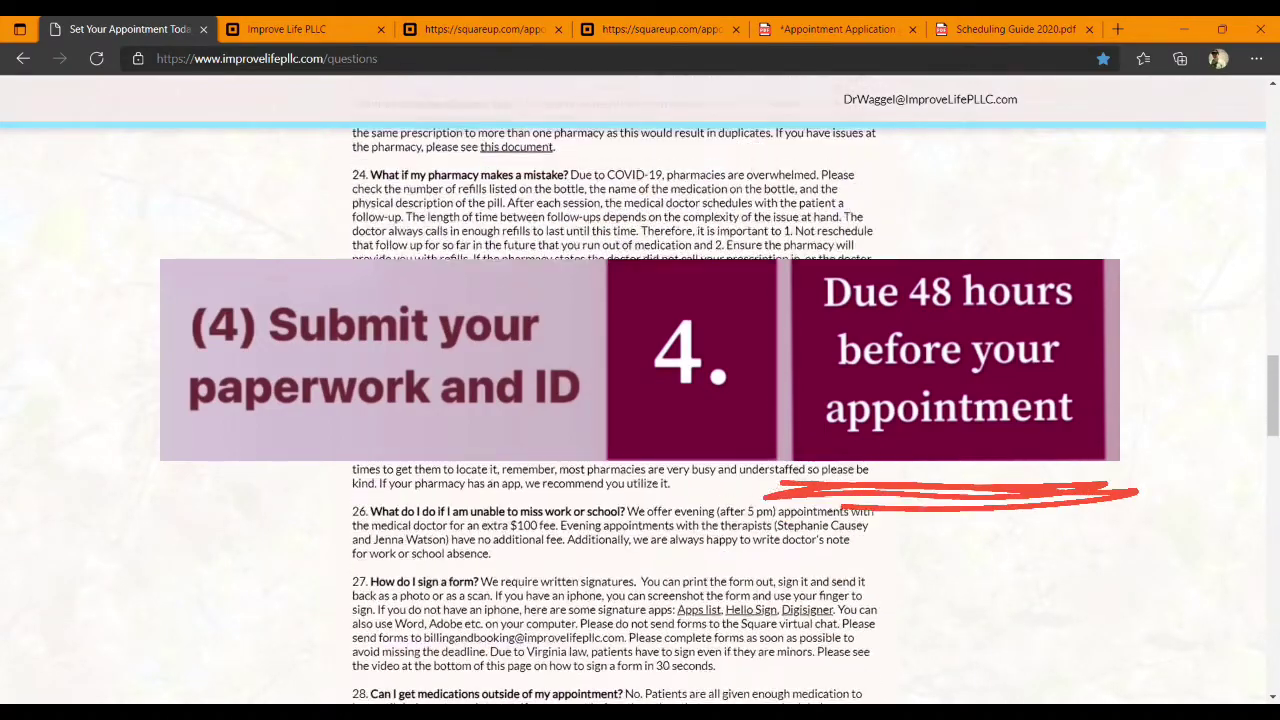
pyautogui.scroll(10, 615, 400)
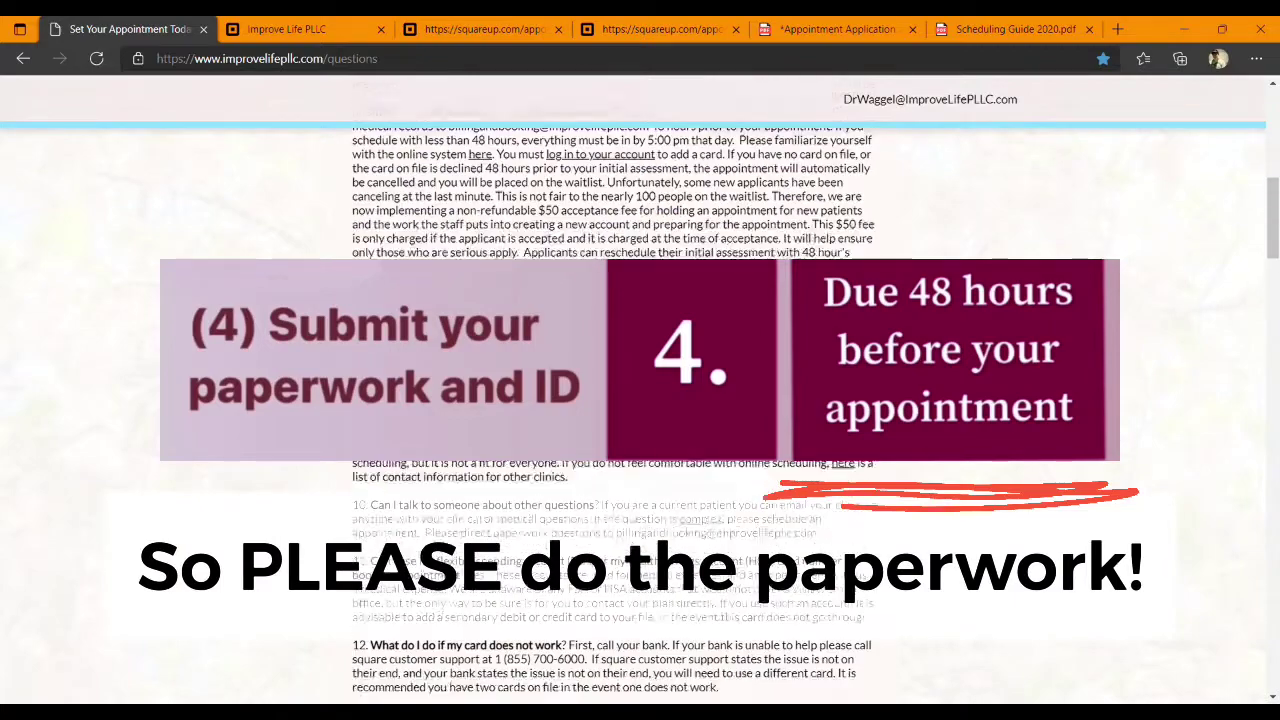
pyautogui.scroll(6, 615, 400)
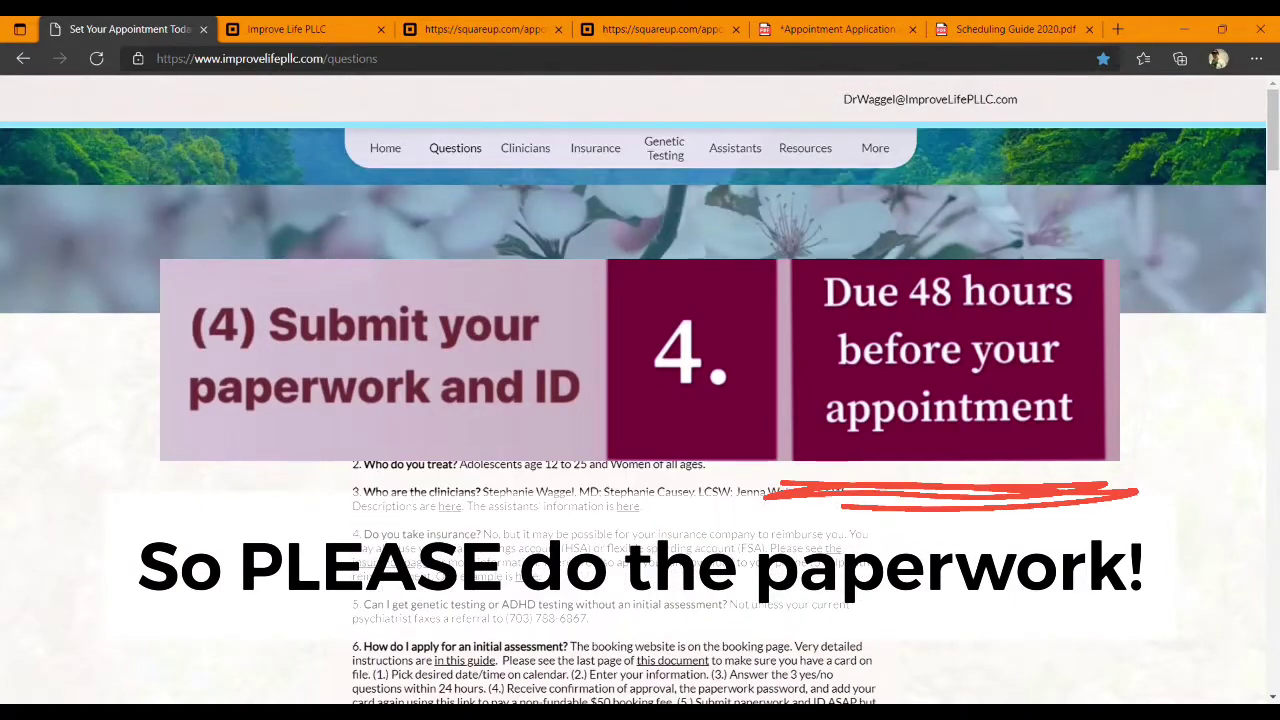
pyautogui.click(390, 152)
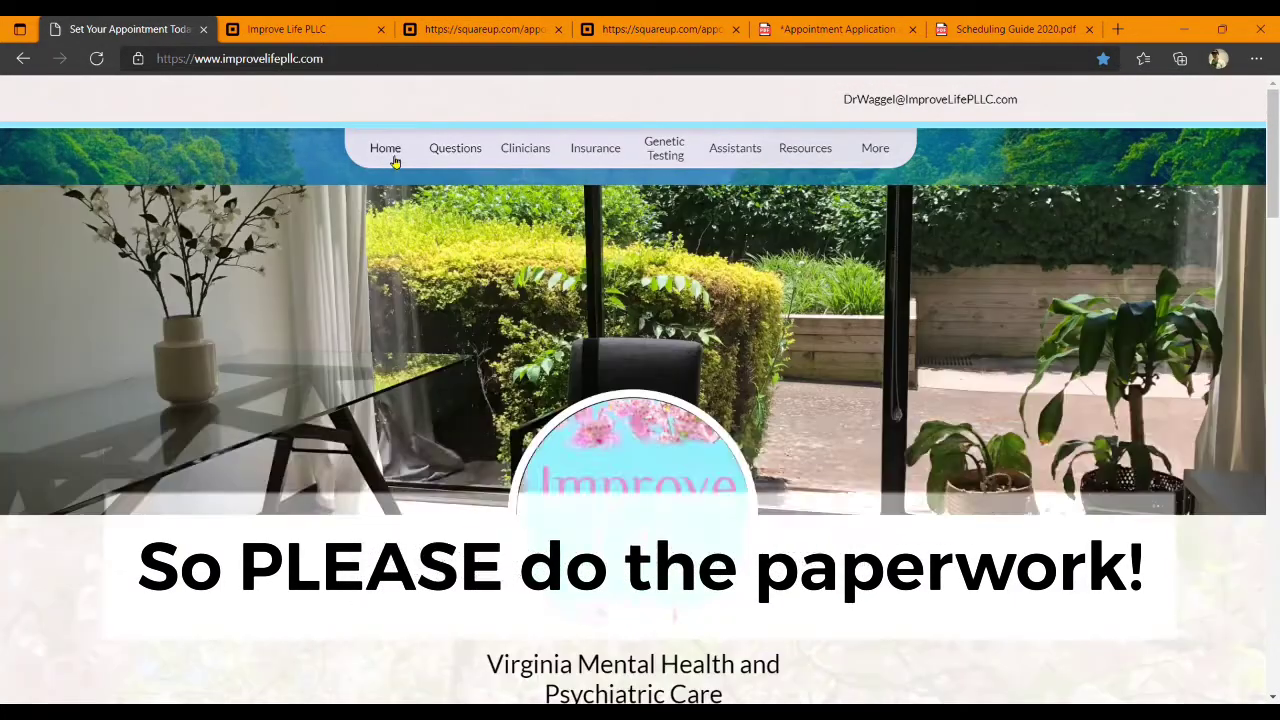